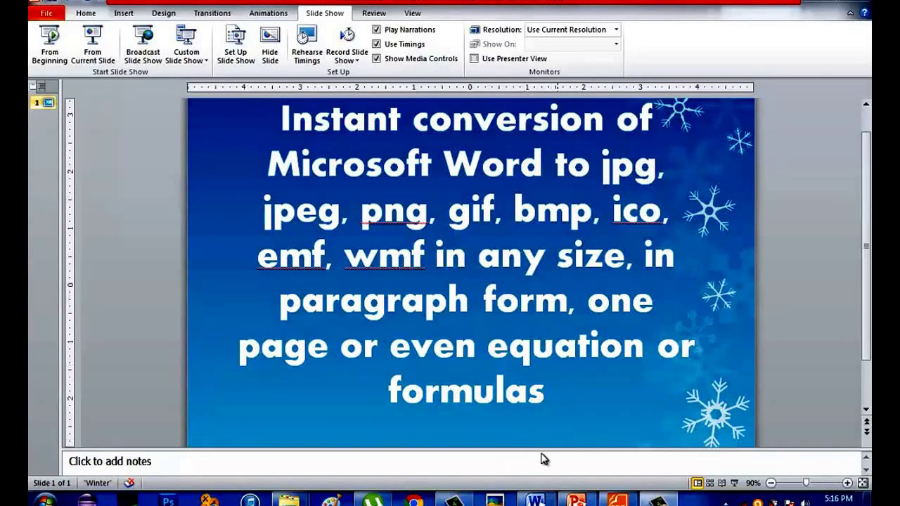
- Launch pcscreencapture.exe from the DESKTOP CAPTURE folder in My Documents
{"action": "mouse_move", "coordinate": [288, 500]}
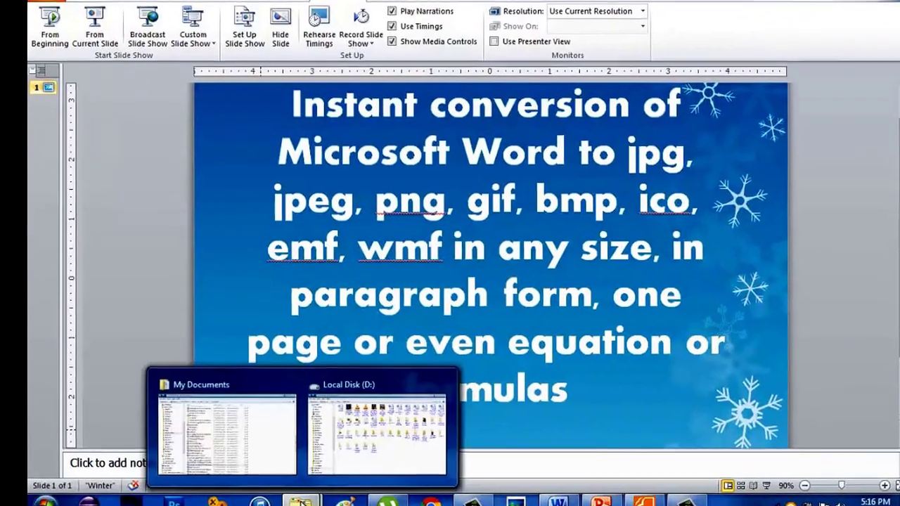
{"action": "left_click", "coordinate": [209, 430]}
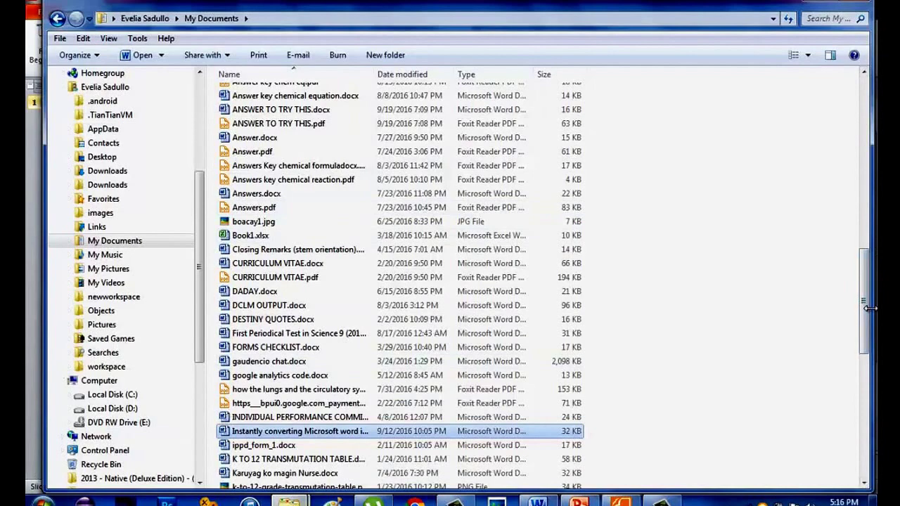
{"action": "left_click_drag", "start_coordinate": [868, 276], "coordinate": [858, 125]}
{"action": "left_click", "coordinate": [255, 151]}
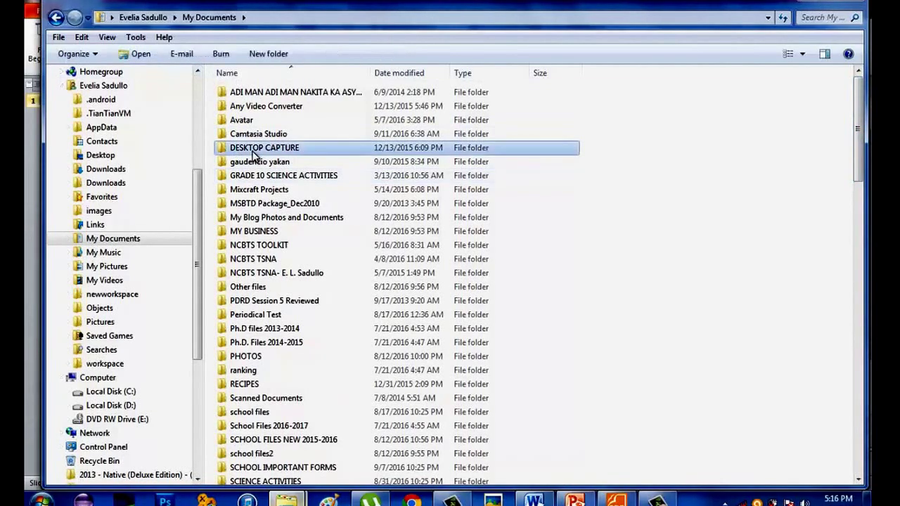
{"action": "double_click", "coordinate": [255, 151]}
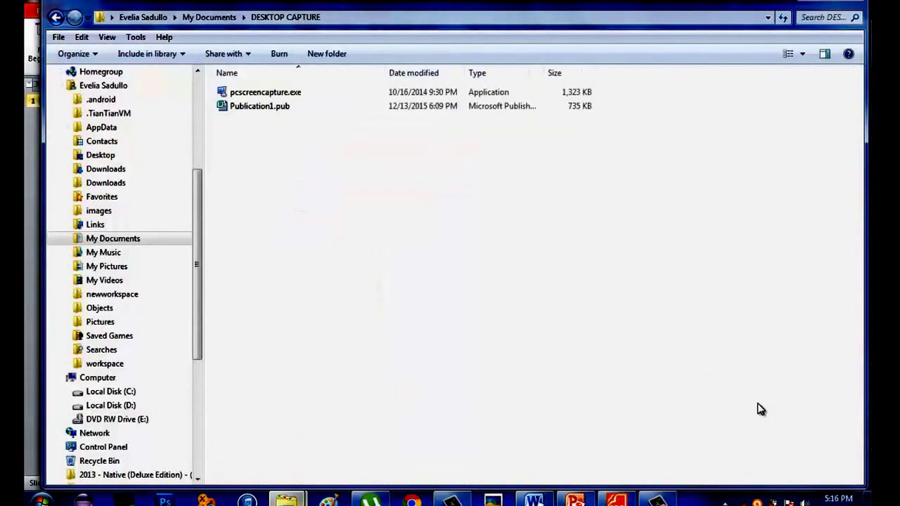
{"action": "left_click", "coordinate": [294, 101]}
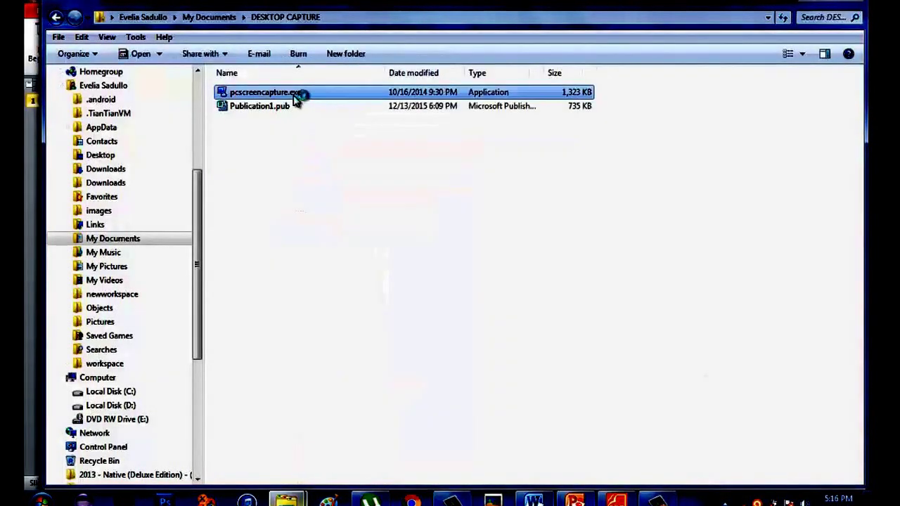
{"action": "double_click", "coordinate": [294, 101]}
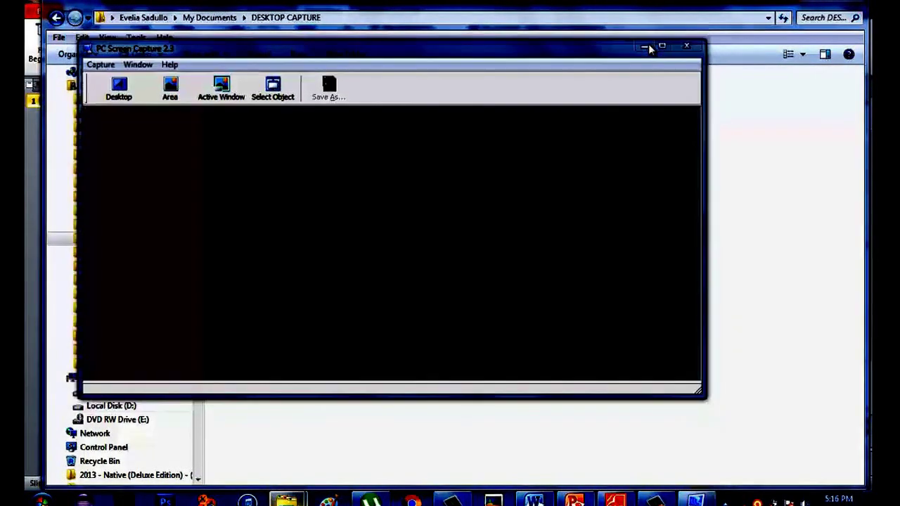
- Minimize PC Screen Capture and show the top of page 1 of the magnesium oxide Word document
{"action": "left_click", "coordinate": [644, 45]}
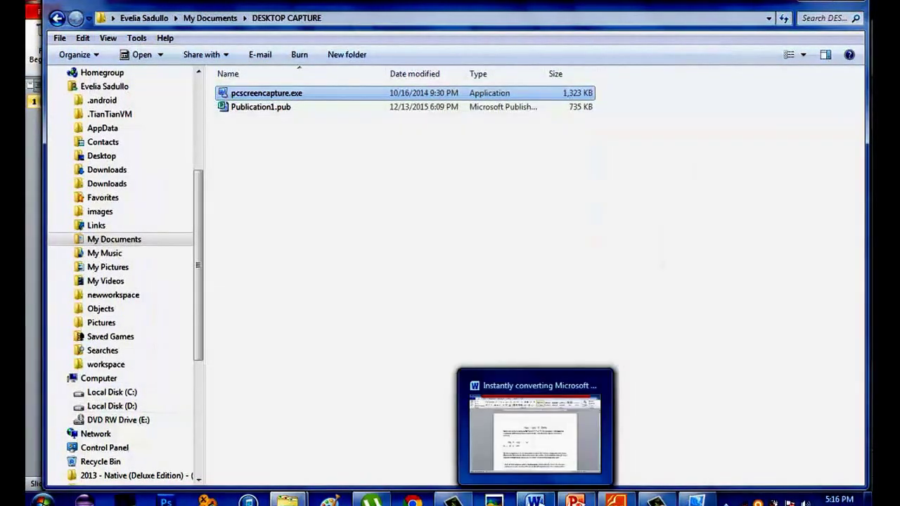
{"action": "left_click", "coordinate": [534, 501]}
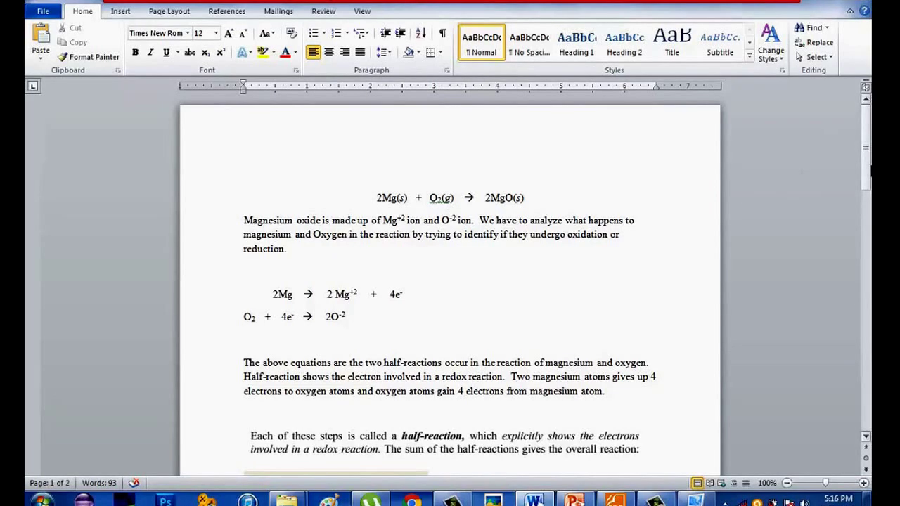
{"action": "left_click_drag", "start_coordinate": [866, 148], "coordinate": [866, 235]}
{"action": "left_click_drag", "start_coordinate": [869, 200], "coordinate": [869, 175]}
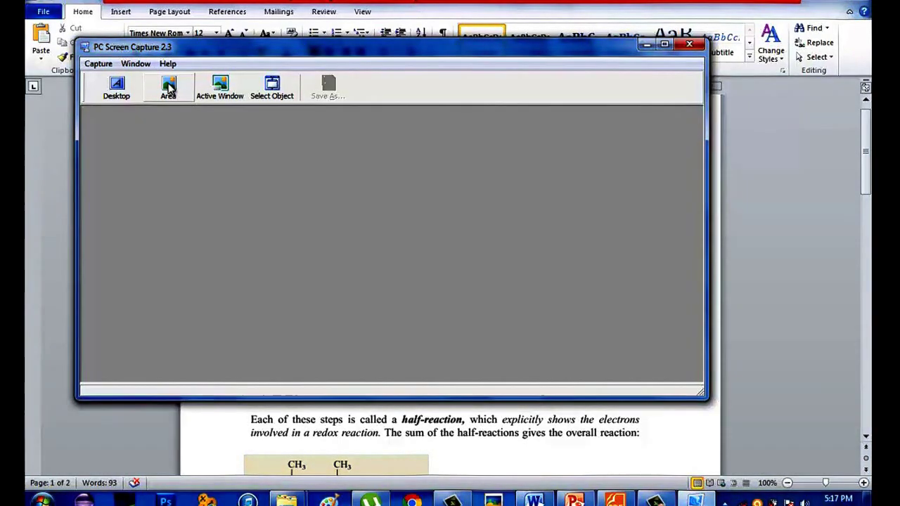
- Capture the 2Mg(s) + O2(g) → 2MgO(s) equation as a rectangular area and begin saving it
{"action": "left_click", "coordinate": [169, 86]}
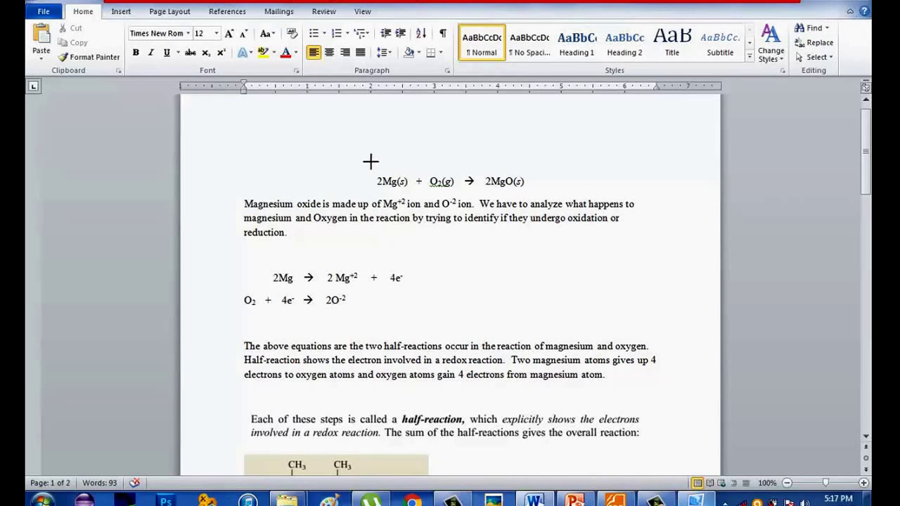
{"action": "left_click_drag", "start_coordinate": [365, 168], "coordinate": [527, 192]}
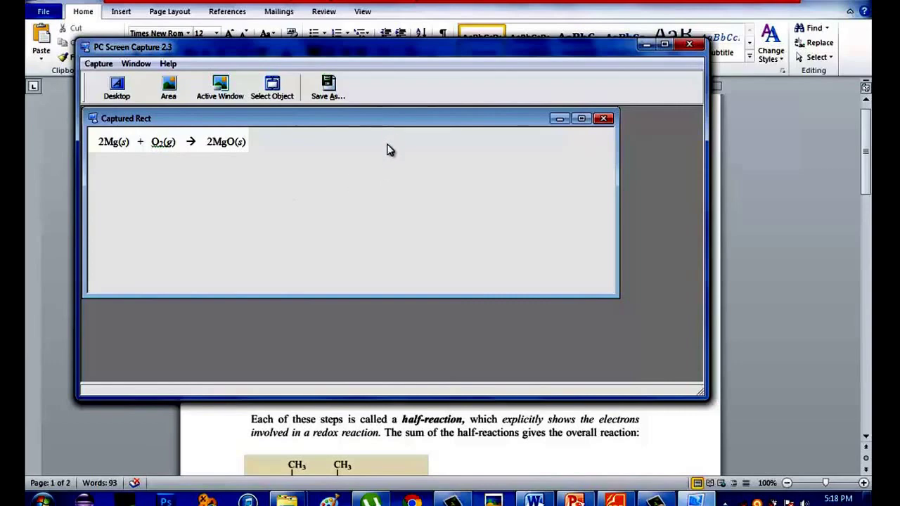
{"action": "left_click", "coordinate": [327, 97]}
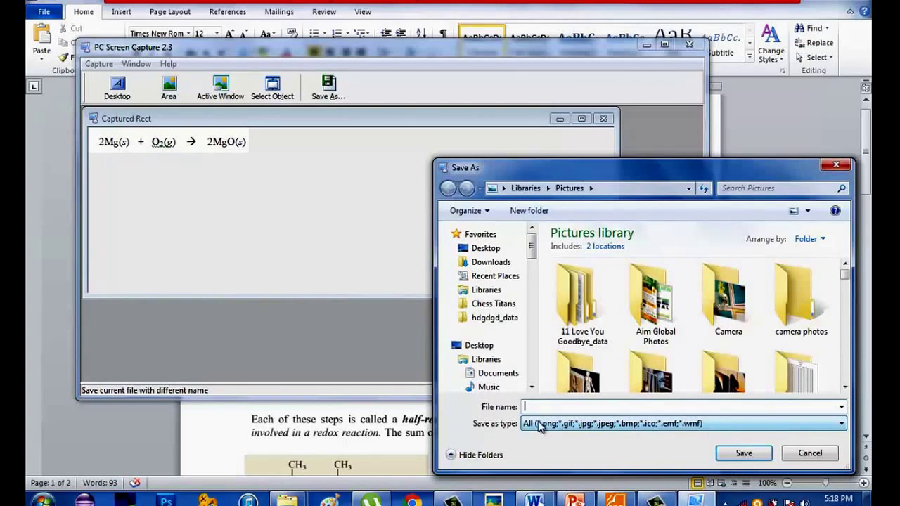
- Save the equation capture as 'equation 4' in the Pictures library
{"action": "type", "text": "quation 4"}
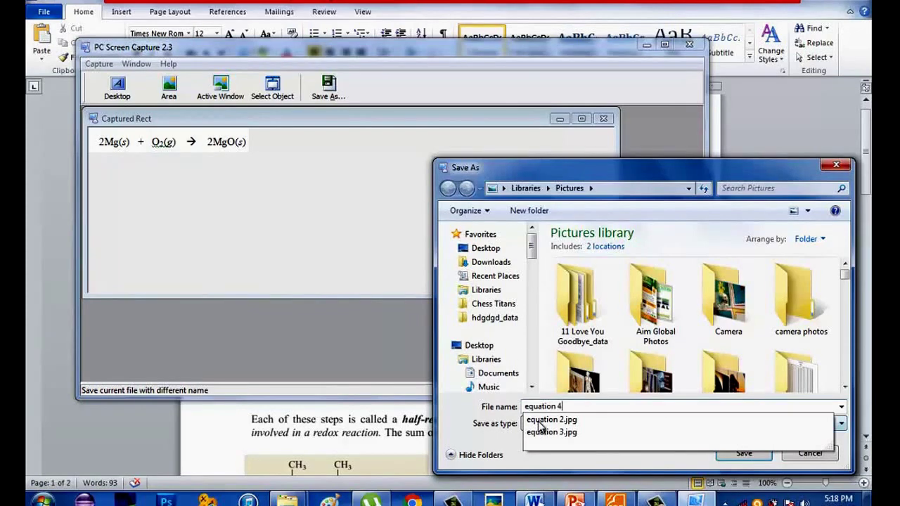
{"action": "key", "text": "Escape"}
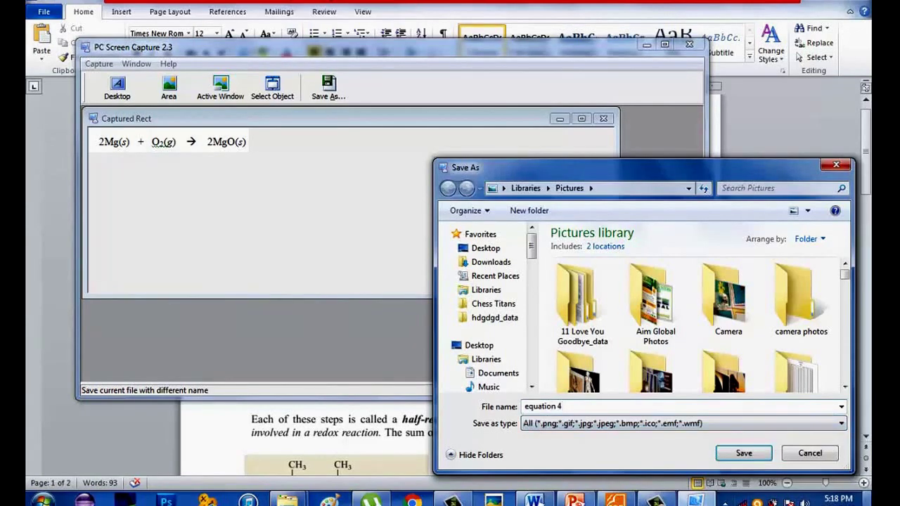
{"action": "left_click", "coordinate": [722, 454]}
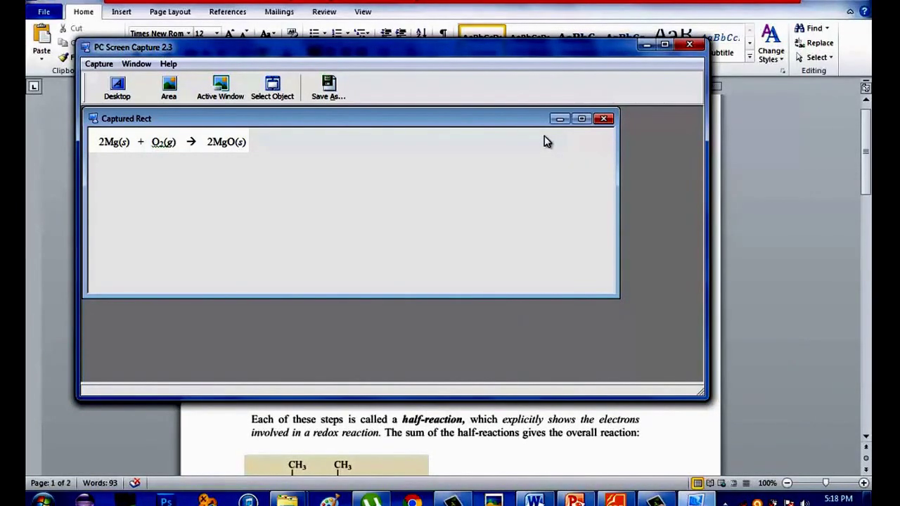
- Close the equation preview and area-capture the two half-reaction paragraphs, ready to save
{"action": "left_click", "coordinate": [602, 124]}
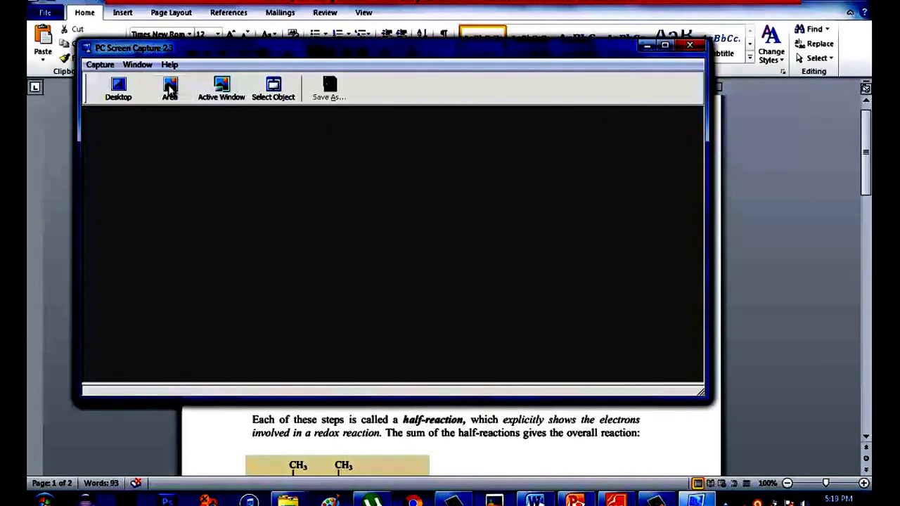
{"action": "left_click", "coordinate": [170, 90]}
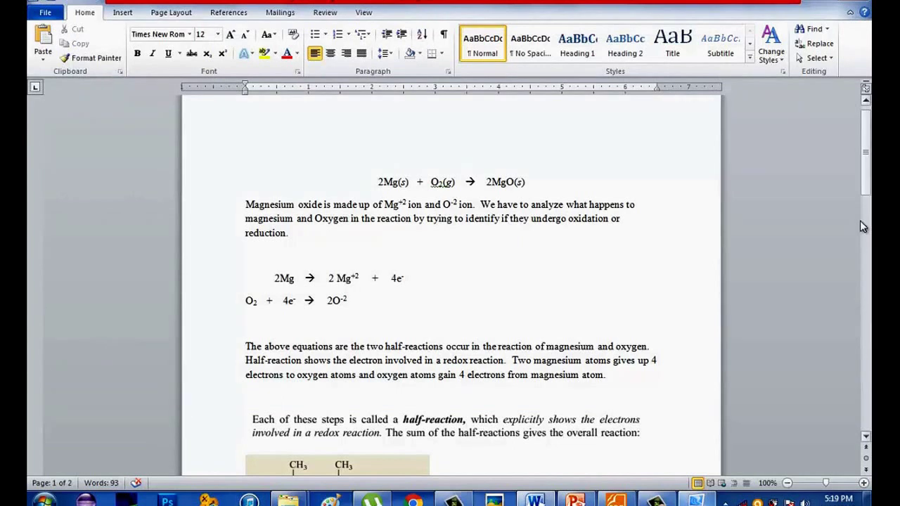
{"action": "left_click", "coordinate": [860, 220]}
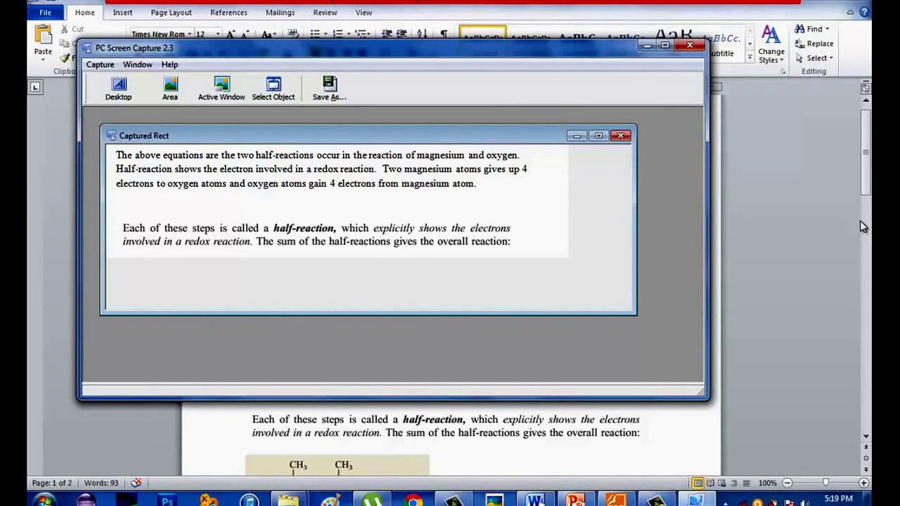
{"action": "left_click", "coordinate": [330, 88]}
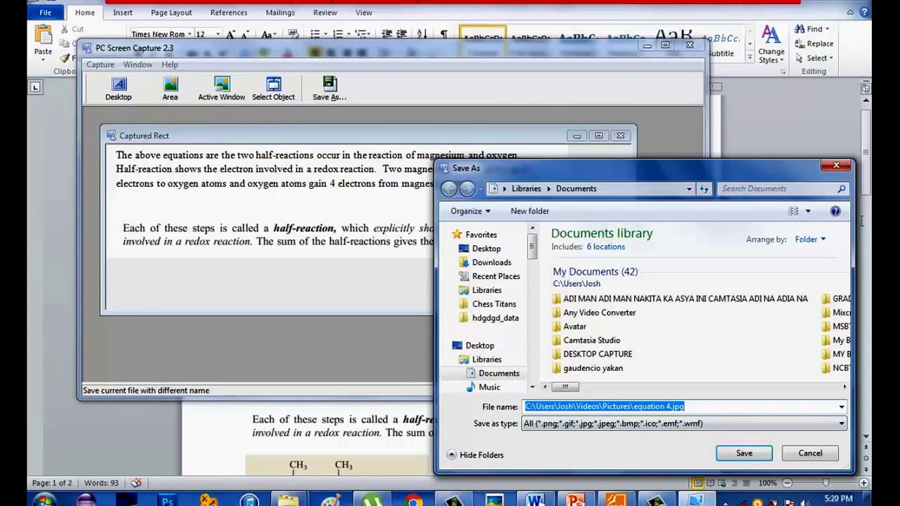
- Try saving the capture as 'paragraph', dismiss the invalid-name error and cancel the save
{"action": "key", "text": "End"}
{"action": "key", "text": "BackSpace"}
{"action": "key", "text": "BackSpace"}
{"action": "key", "text": "BackSpace"}
{"action": "key", "text": "BackSpace"}
{"action": "key", "text": "BackSpace"}
{"action": "key", "text": "BackSpace"}
{"action": "key", "text": "BackSpace"}
{"action": "key", "text": "BackSpace"}
{"action": "key", "text": "BackSpace"}
{"action": "key", "text": "BackSpace"}
{"action": "key", "text": "BackSpace"}
{"action": "key", "text": "BackSpace"}
{"action": "key", "text": "BackSpace"}
{"action": "key", "text": "BackSpace"}
{"action": "key", "text": "BackSpace"}
{"action": "key", "text": "BackSpace"}
{"action": "key", "text": "BackSpace"}
{"action": "key", "text": "BackSpace"}
{"action": "key", "text": "BackSpace"}
{"action": "key", "text": "BackSpace"}
{"action": "key", "text": "BackSpace"}
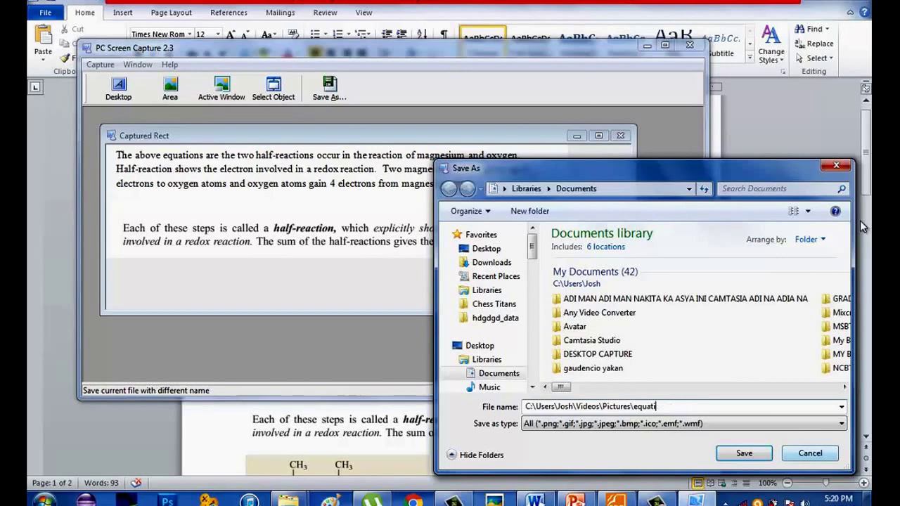
{"action": "key", "text": "BackSpace"}
{"action": "key", "text": "BackSpace"}
{"action": "key", "text": "BackSpace"}
{"action": "key", "text": "BackSpace"}
{"action": "key", "text": "BackSpace"}
{"action": "key", "text": "BackSpace"}
{"action": "key", "text": "BackSpace"}
{"action": "key", "text": "BackSpace"}
{"action": "key", "text": "BackSpace"}
{"action": "key", "text": "BackSpace"}
{"action": "key", "text": "BackSpace"}
{"action": "key", "text": "BackSpace"}
{"action": "key", "text": "BackSpace"}
{"action": "key", "text": "BackSpace"}
{"action": "key", "text": "BackSpace"}
{"action": "key", "text": "BackSpace"}
{"action": "key", "text": "BackSpace"}
{"action": "key", "text": "BackSpace"}
{"action": "key", "text": "BackSpace"}
{"action": "key", "text": "BackSpace"}
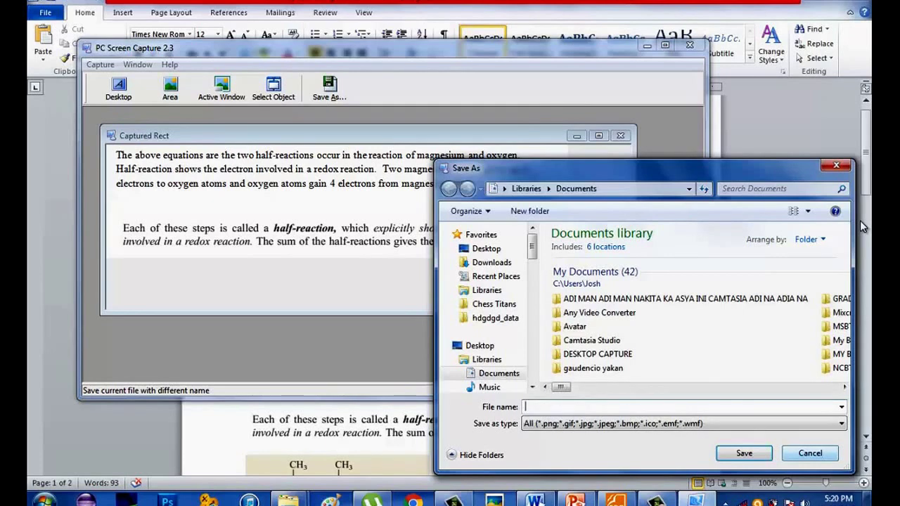
{"action": "type", "text": "paragraph"}
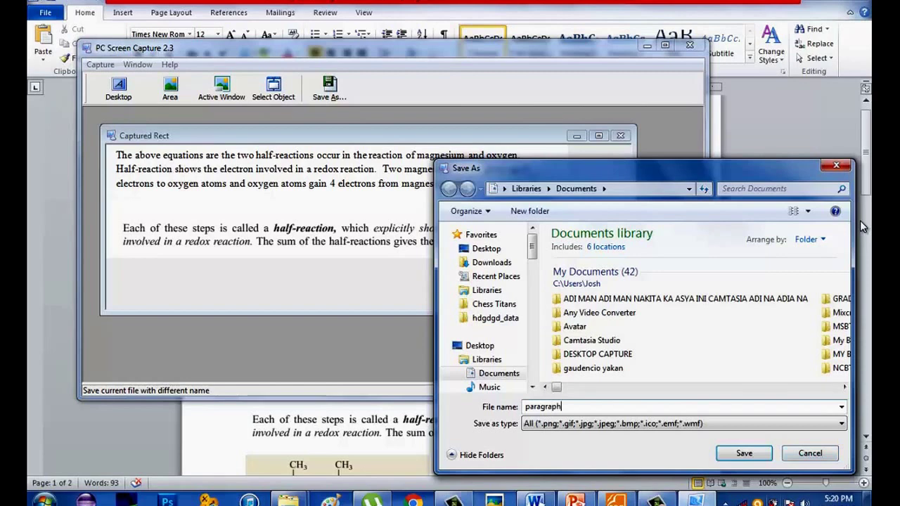
{"action": "key", "text": "Return"}
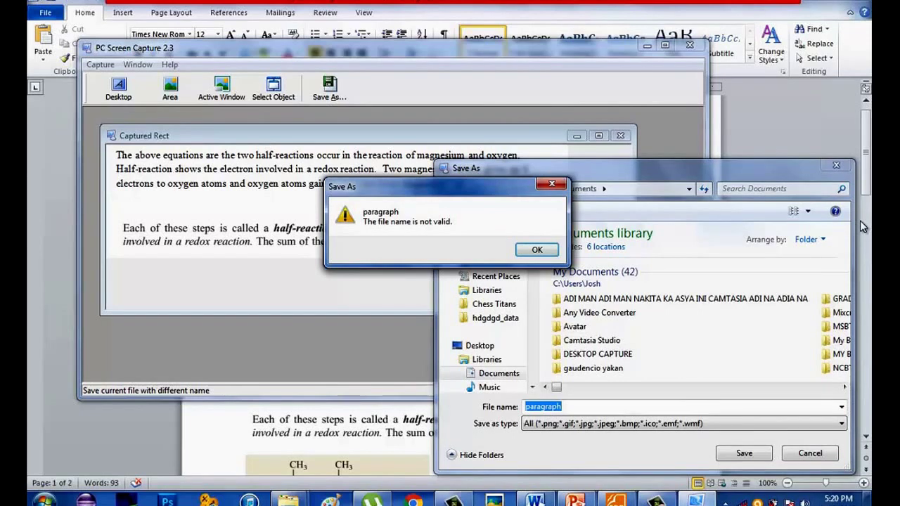
{"action": "key", "text": "Return"}
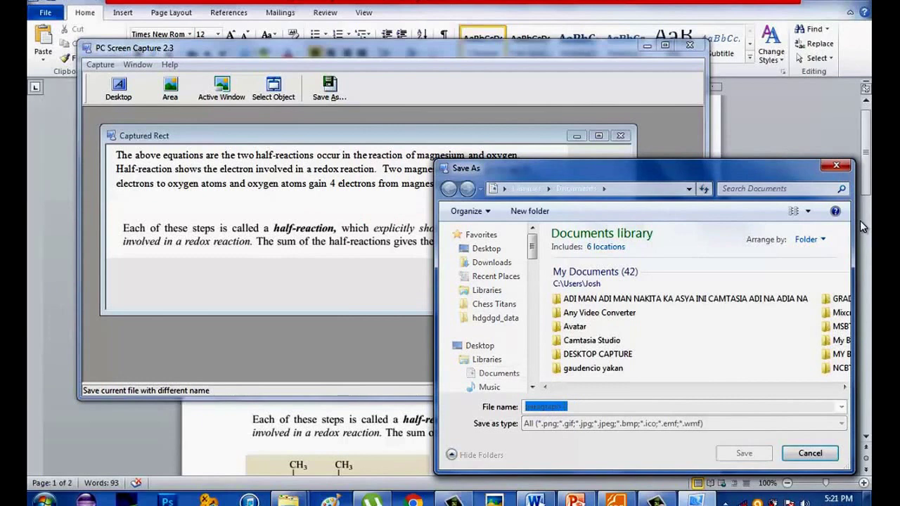
{"action": "key", "text": "Escape"}
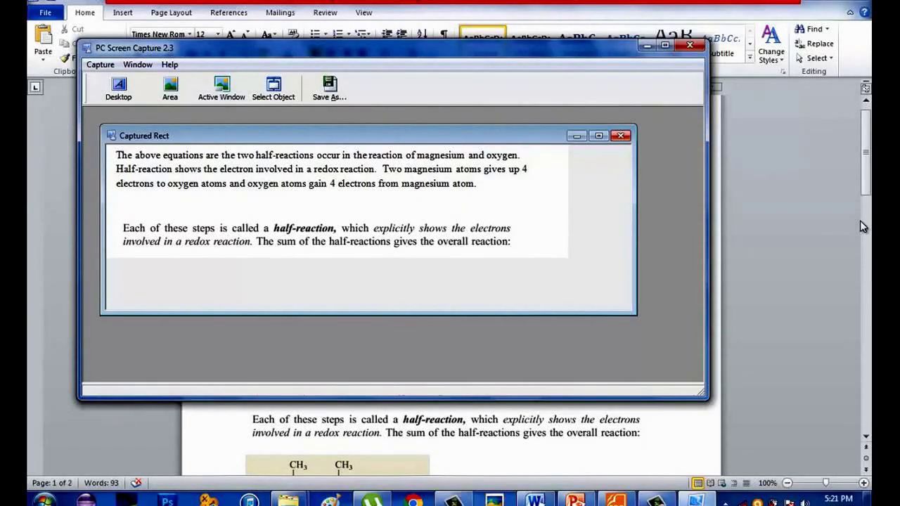
- Close the paragraph preview and scroll Word down to the First-Order Reactions heading on page 2
{"action": "key", "text": "alt+F4"}
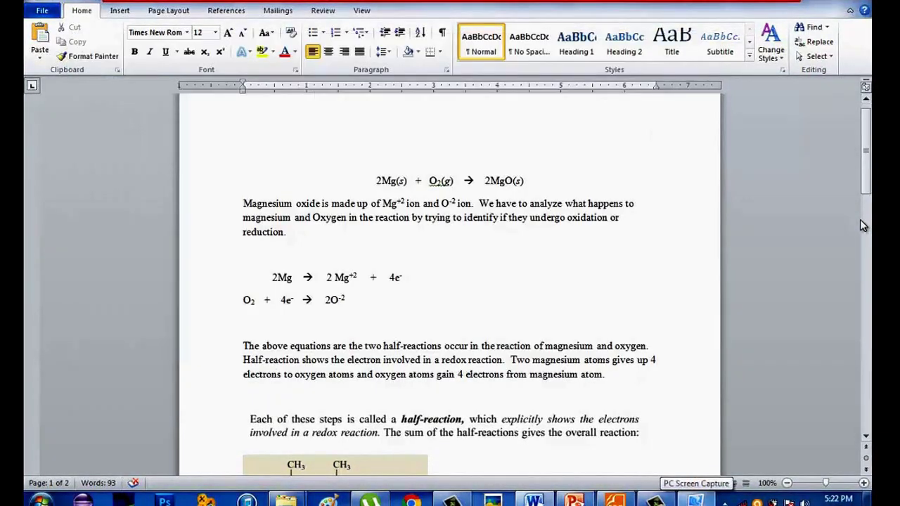
{"action": "scroll", "coordinate": [860, 225], "scroll_direction": "down", "scroll_amount": 5}
{"action": "scroll", "coordinate": [863, 225], "scroll_direction": "down", "scroll_amount": 10}
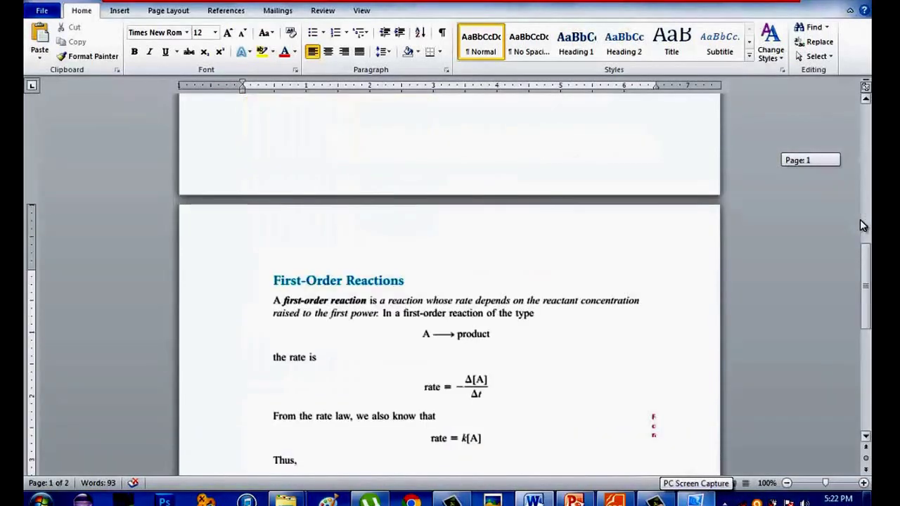
{"action": "scroll", "coordinate": [863, 225], "scroll_direction": "down", "scroll_amount": 1}
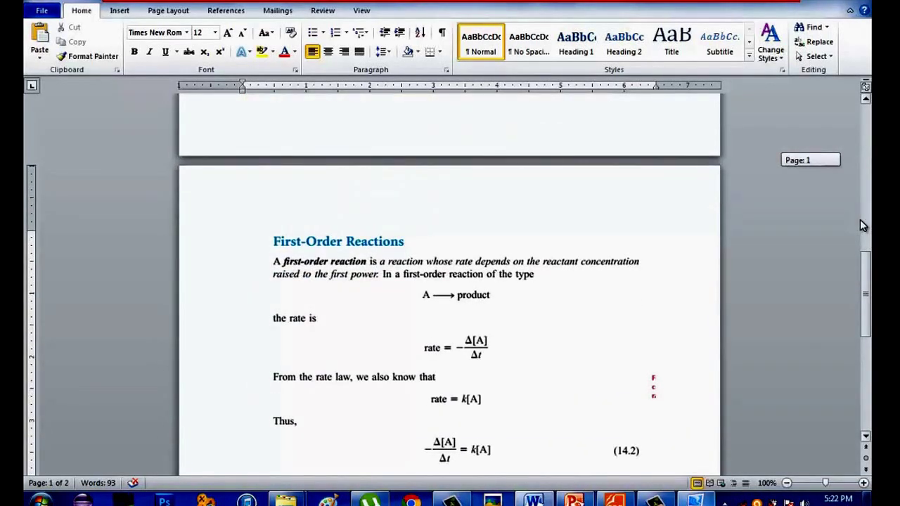
{"action": "scroll", "coordinate": [863, 225], "scroll_direction": "down", "scroll_amount": 3}
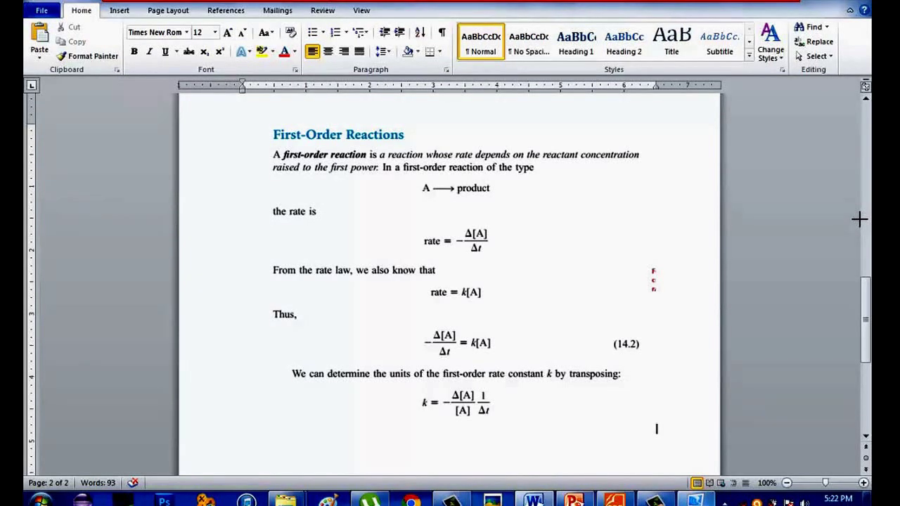
- Drag a capture rectangle around the First-Order Reactions section
{"action": "left_click_drag", "start_coordinate": [284, 167], "coordinate": [666, 414]}
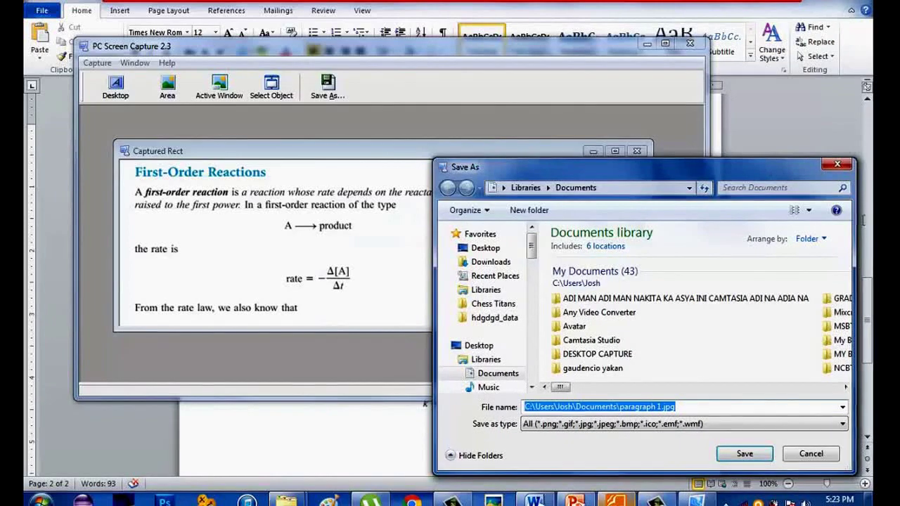
- Save the First-Order Reactions capture as paragraph 2.jpg in Documents
{"action": "key", "text": "BackSpace"}
{"action": "type", "text": "2"}
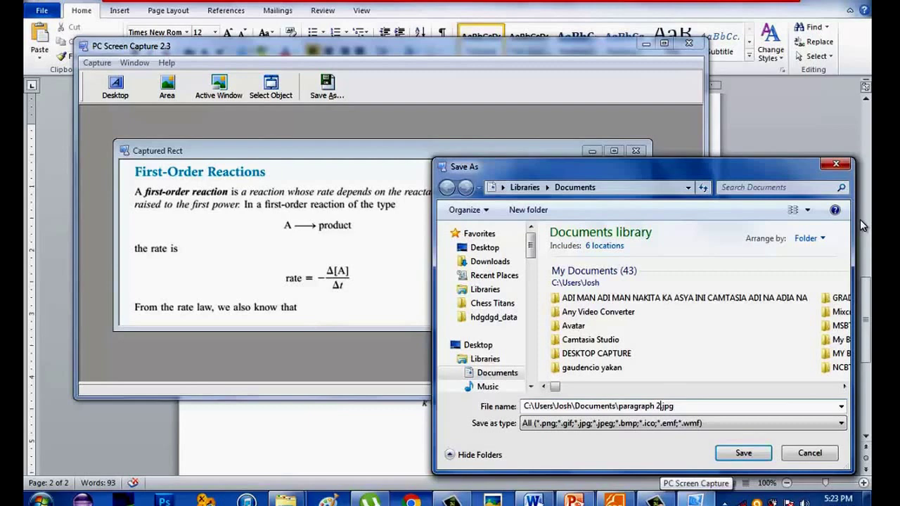
{"action": "key", "text": "ctrl+a"}
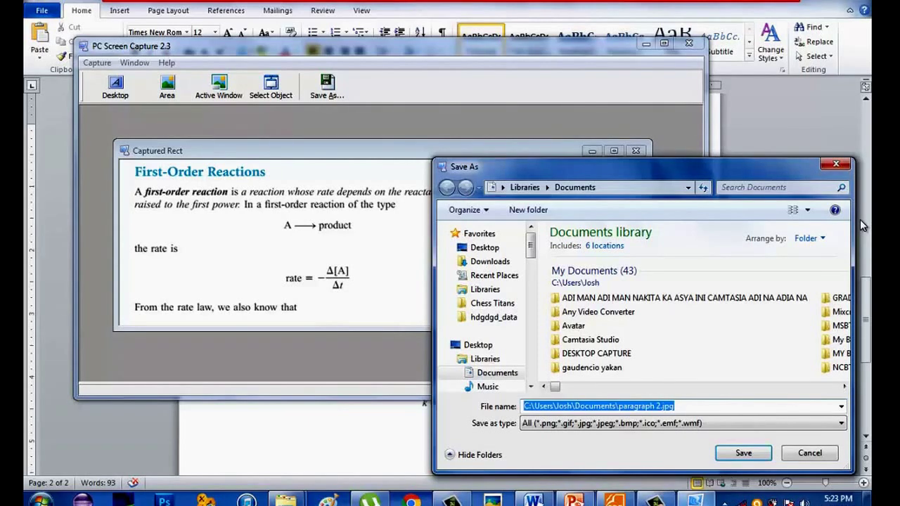
{"action": "key", "text": "Return"}
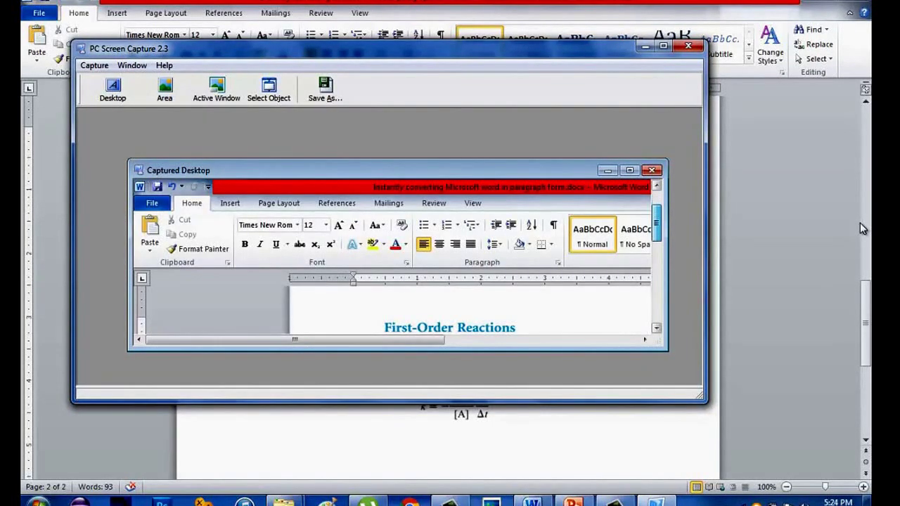
- Scroll through the full-desktop capture preview
{"action": "scroll", "coordinate": [862, 228], "scroll_direction": "down", "scroll_amount": 3}
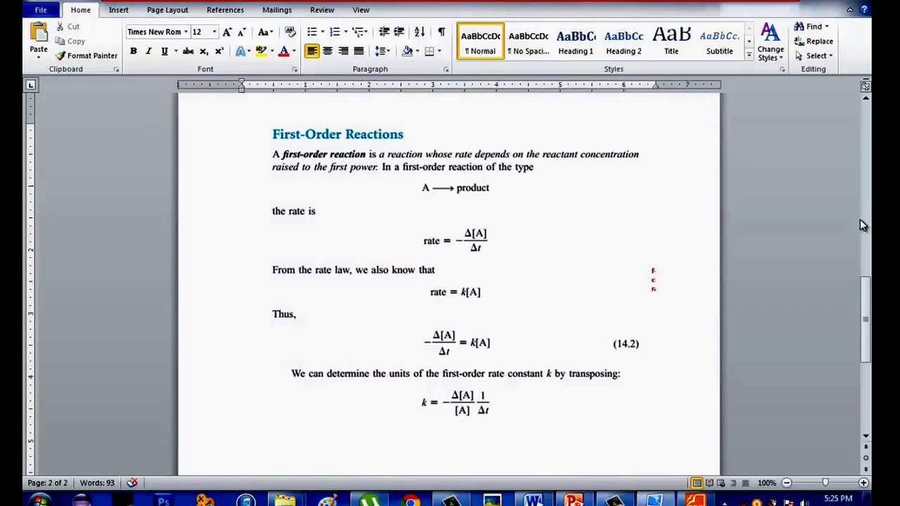
- Capture the First-Order Reactions page as an object, then close its preview
{"action": "key", "text": "Print"}
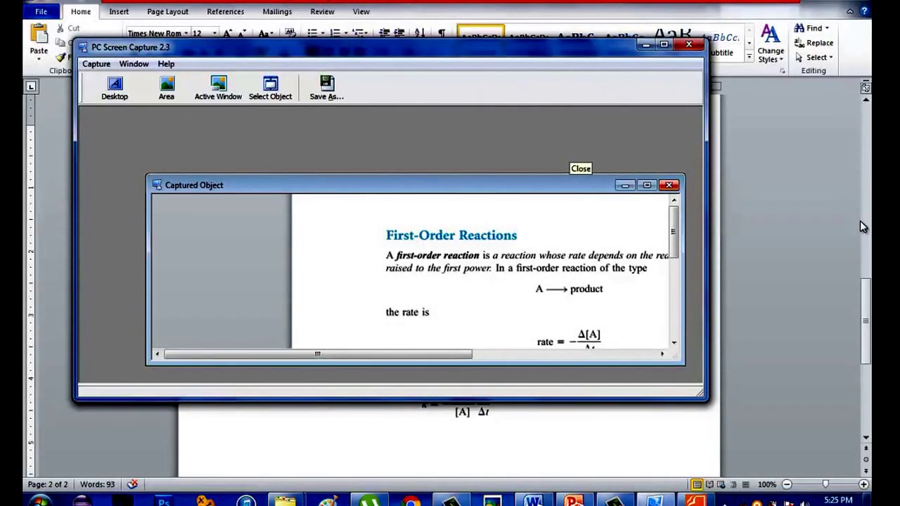
{"action": "key", "text": "alt+F4"}
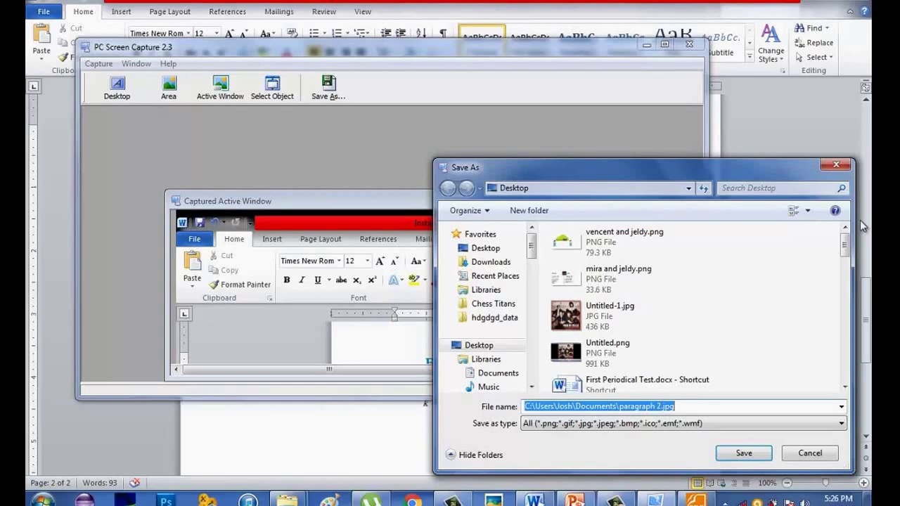
- Remove the 2 from the file name so it ends in 'paragraph.jpg'
{"action": "key", "text": "End"}
{"action": "key", "text": "Left"}
{"action": "key", "text": "Left"}
{"action": "key", "text": "Left"}
{"action": "key", "text": "Left"}
{"action": "key", "text": "BackSpace"}
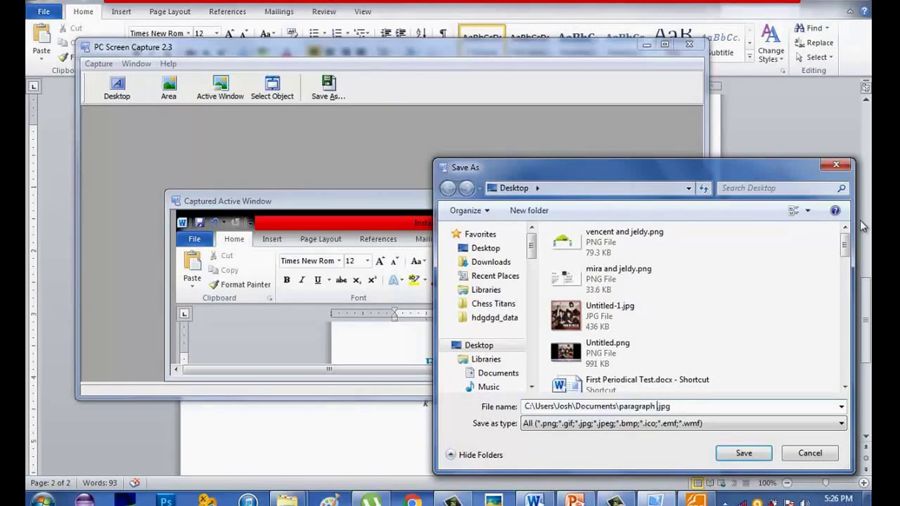